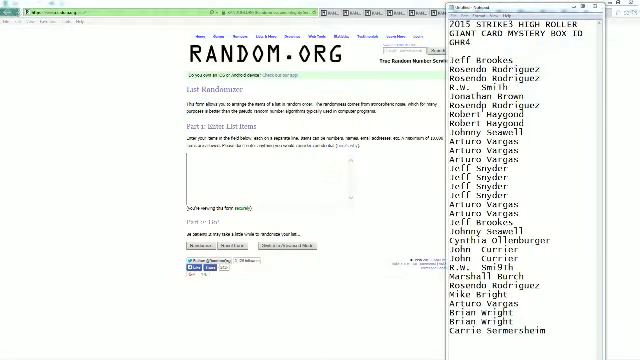
# Copy the participant names from Notepad into Random.org's List Randomizer box.
pyautogui.moveTo(450, 58); pyautogui.dragTo(540, 330)
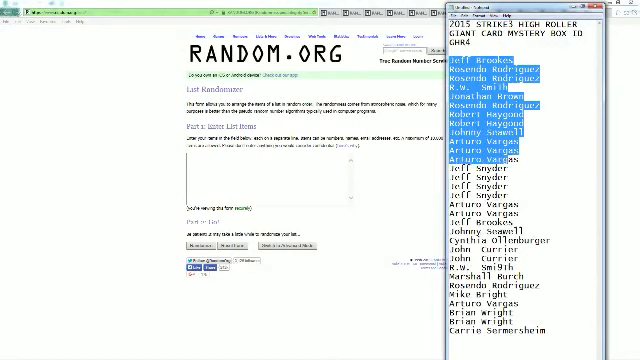
pyautogui.rightClick(488, 230)
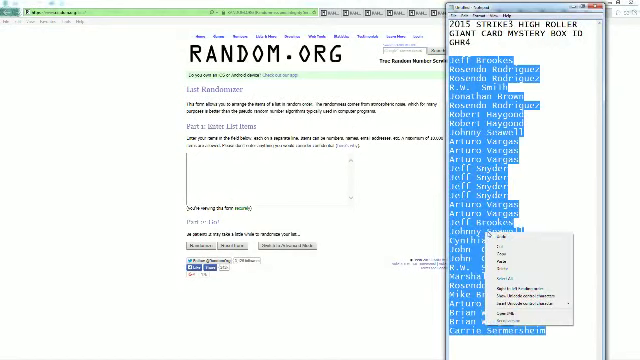
pyautogui.click(501, 255)
pyautogui.click(215, 183)
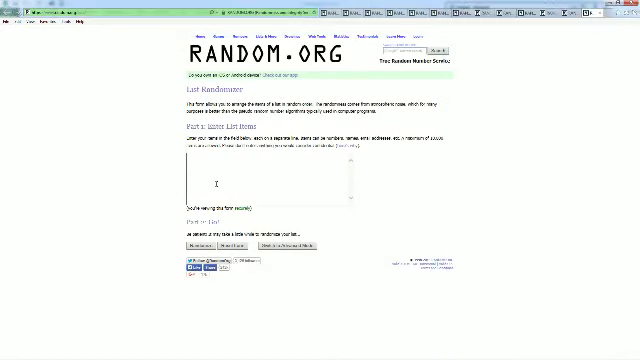
pyautogui.hotkey('ctrl', 'v')
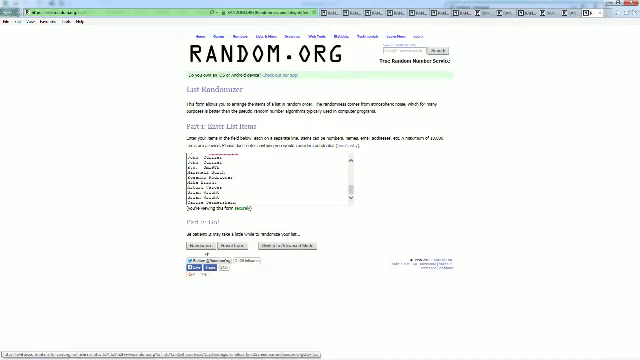
# Randomize the name list seven times in a row.
pyautogui.click(199, 245)
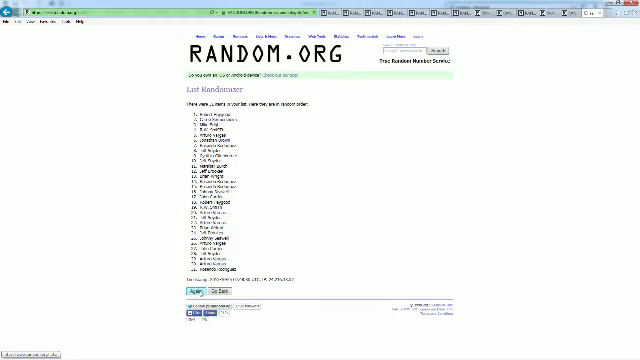
pyautogui.click(195, 291)
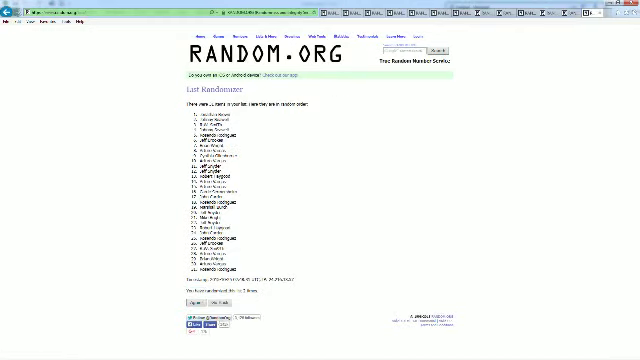
pyautogui.click(197, 303)
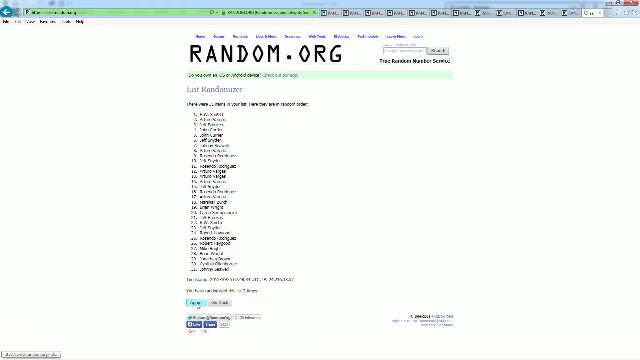
pyautogui.click(197, 303)
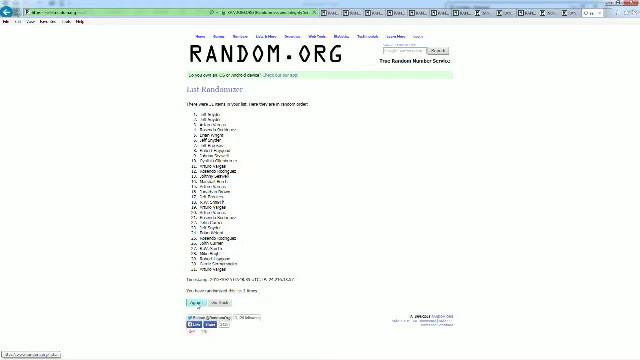
pyautogui.click(197, 303)
pyautogui.click(197, 303)
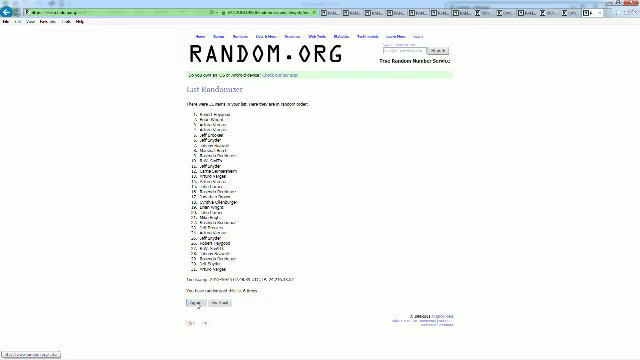
pyautogui.click(197, 303)
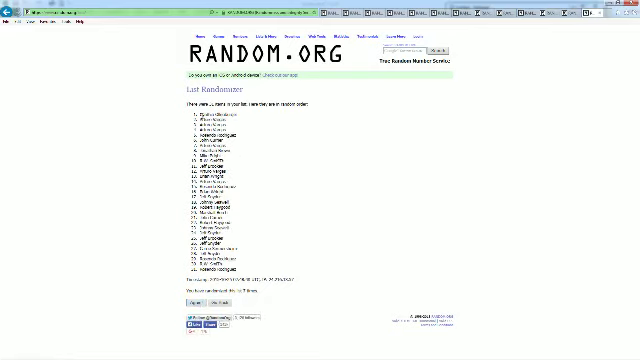
# Copy the randomized names and paste them into Excel's OWNERS column starting at A2.
pyautogui.moveTo(200, 112); pyautogui.dragTo(236, 270)
pyautogui.rightClick(236, 206)
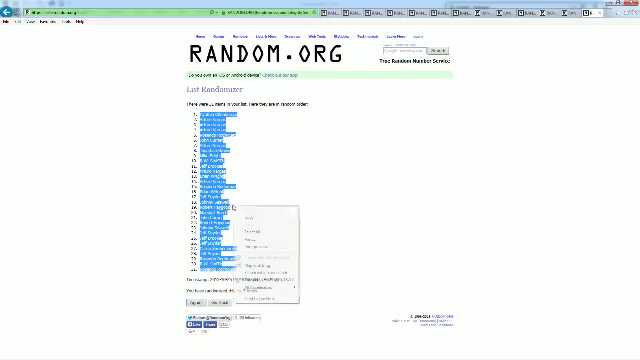
pyautogui.click(258, 219)
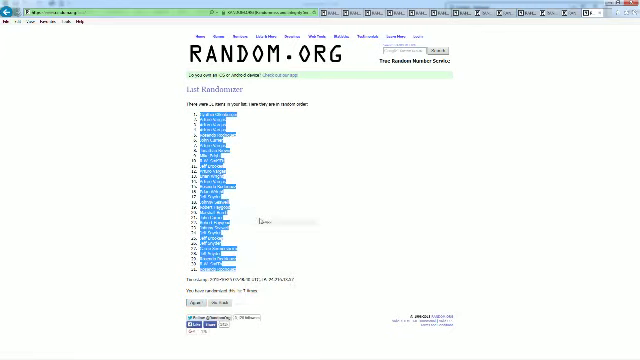
pyautogui.hotkey('alt', 'Tab')
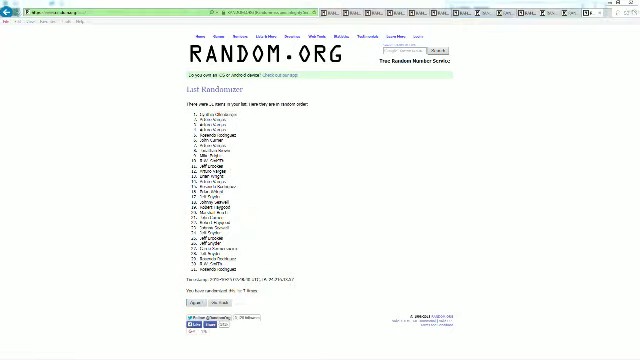
pyautogui.hotkey('alt', 'Tab')
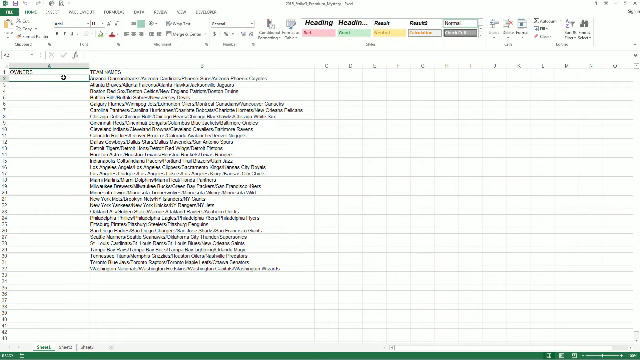
pyautogui.hotkey('ctrl', 'v')
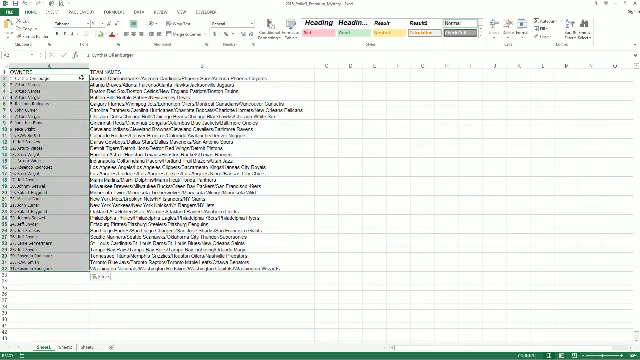
# Autofit column A to the pasted names with Alt+H, O, I.
pyautogui.hotkey('alt', 'h')
pyautogui.press('o')
pyautogui.press('i')
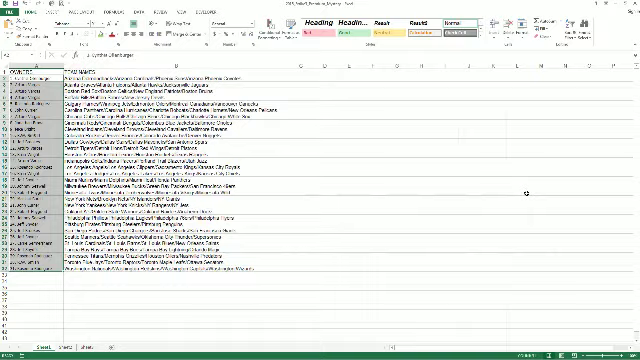
pyautogui.scroll(2, 320, 200)
pyautogui.scroll(1, 320, 200)
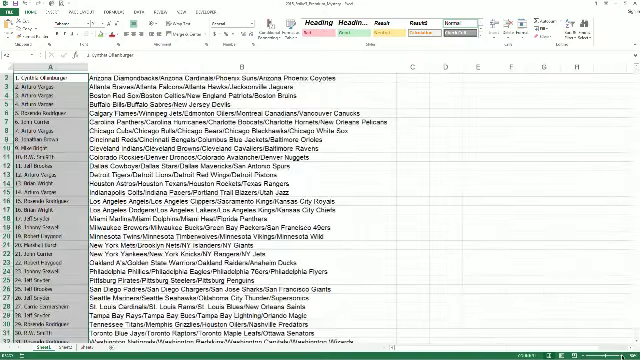
pyautogui.scroll(2, 320, 200)
pyautogui.scroll(1, 320, 200)
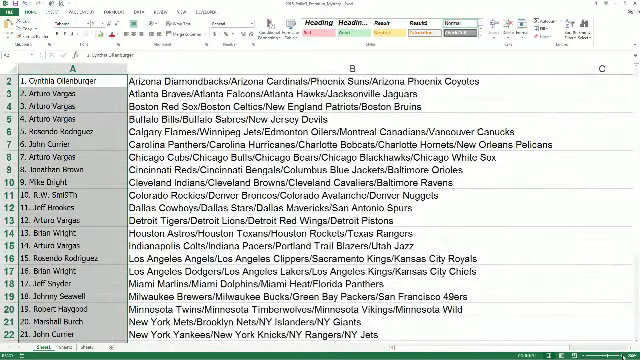
pyautogui.scroll(1, 320, 200)
pyautogui.scroll(1, 320, 200)
pyautogui.scroll(1, 320, 200)
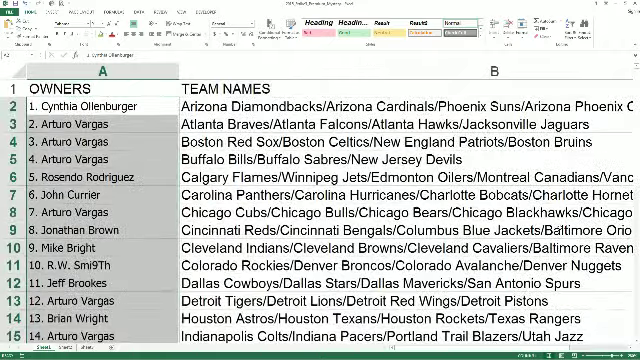
pyautogui.scroll(-1, 320, 200)
pyautogui.scroll(-1, 320, 200)
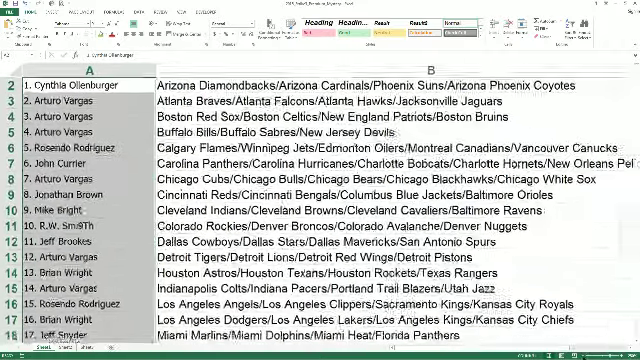
pyautogui.scroll(-1, 320, 200)
pyautogui.scroll(1, 300, 150)
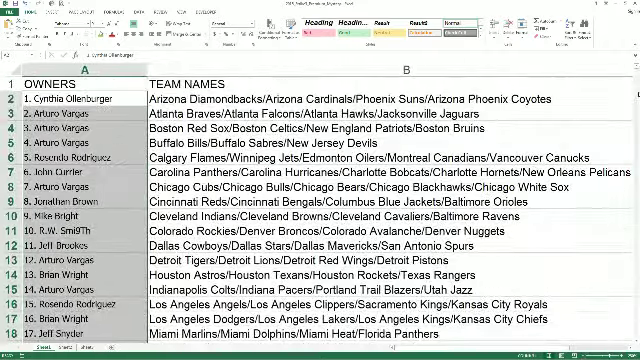
pyautogui.scroll(-1, 320, 200)
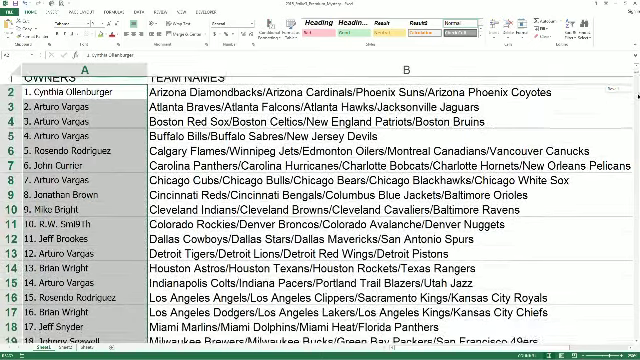
pyautogui.scroll(-1, 320, 200)
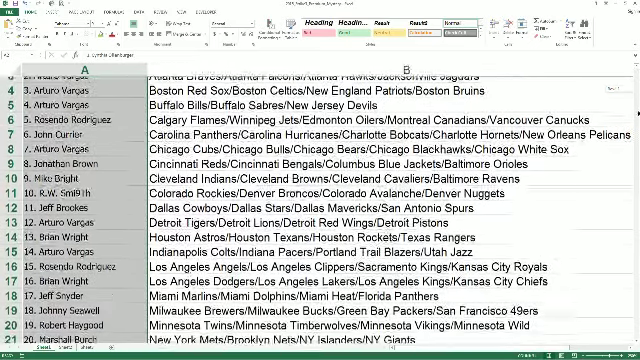
pyautogui.scroll(-1, 320, 200)
pyautogui.scroll(-1, 320, 200)
pyautogui.scroll(-1, 320, 200)
pyautogui.scroll(-1, 320, 200)
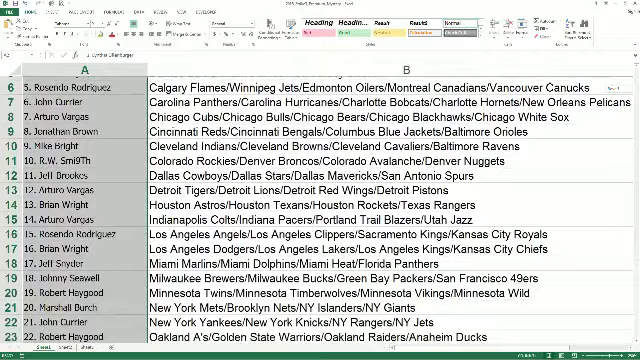
pyautogui.scroll(-1, 320, 200)
pyautogui.scroll(-1, 320, 200)
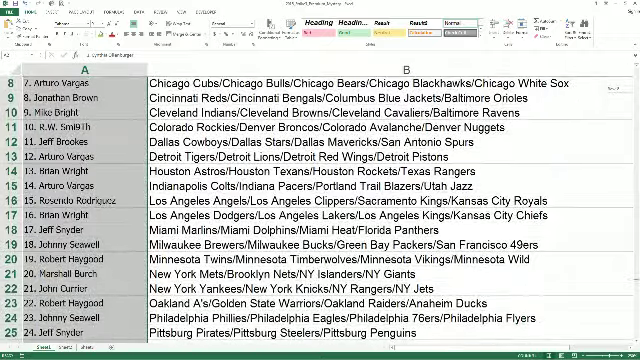
pyautogui.scroll(-1, 320, 200)
pyautogui.scroll(-1, 320, 200)
pyautogui.scroll(-1, 320, 200)
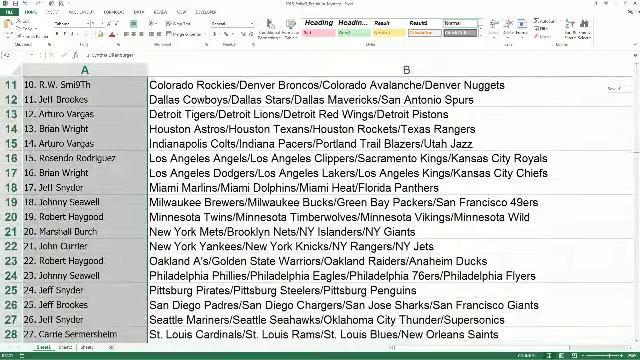
pyautogui.scroll(-1, 320, 200)
pyautogui.scroll(-1, 320, 200)
pyautogui.scroll(-1, 320, 200)
pyautogui.scroll(-1, 320, 200)
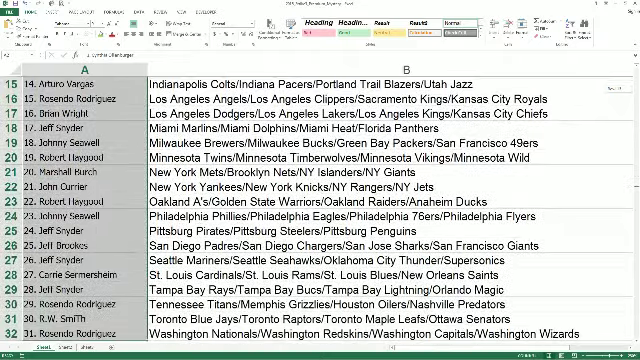
pyautogui.scroll(7, 320, 200)
pyautogui.scroll(6, 320, 200)
pyautogui.scroll(1, 320, 200)
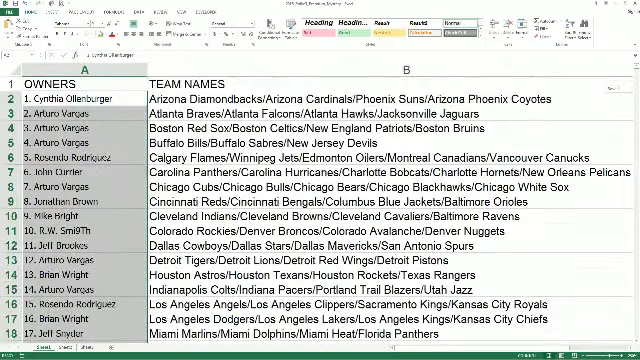